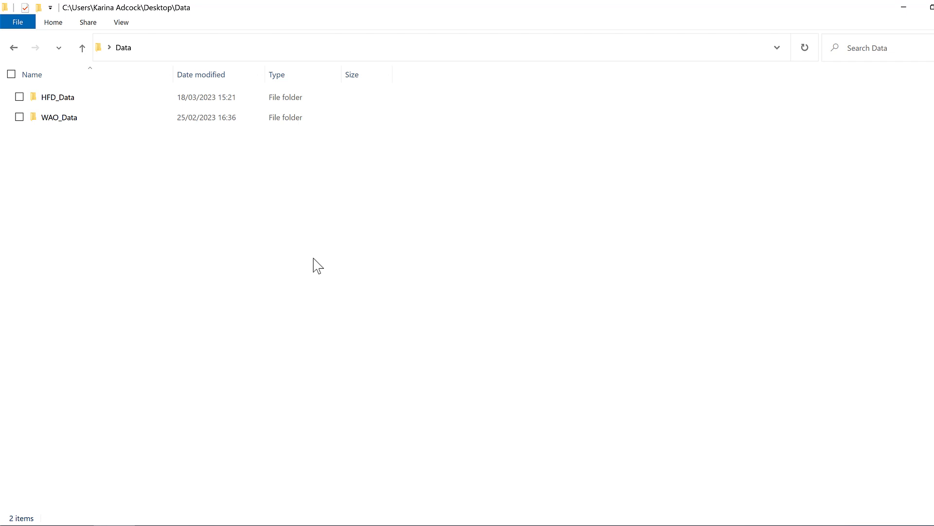
Step: Open a second Data folder window and snap the two windows to the right and left halves
key("ctrl+n")
key("super+Right")
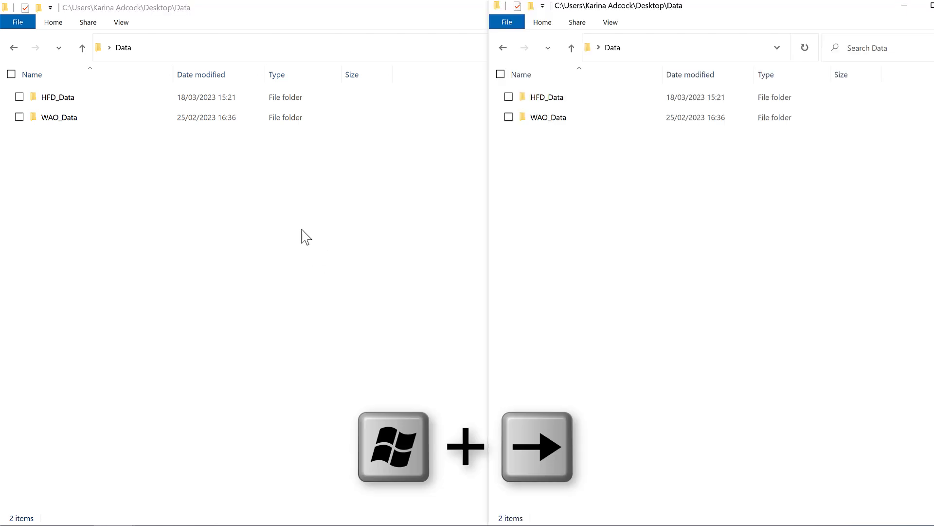
left_click(306, 236)
key("super+Left")
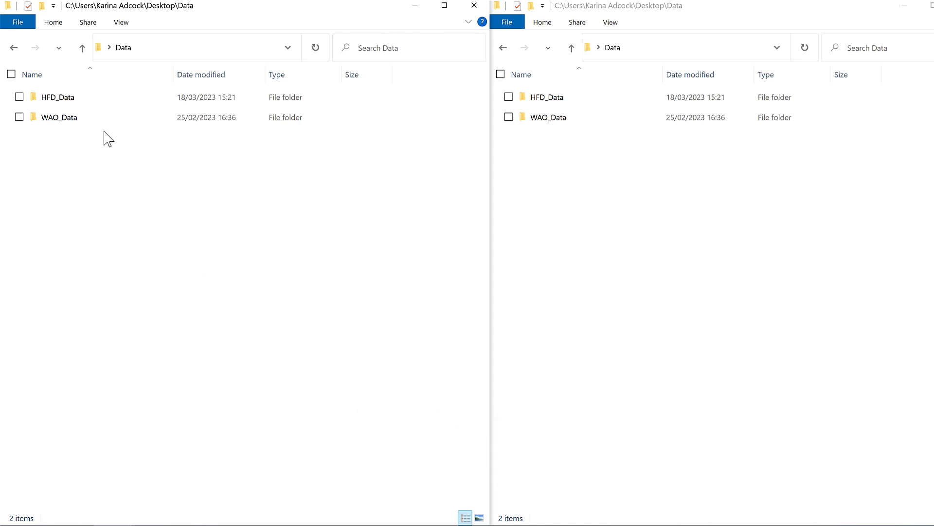
Step: Browse the left window into WAO_Data\FINAL\2022 to inspect its files
double_click(102, 117)
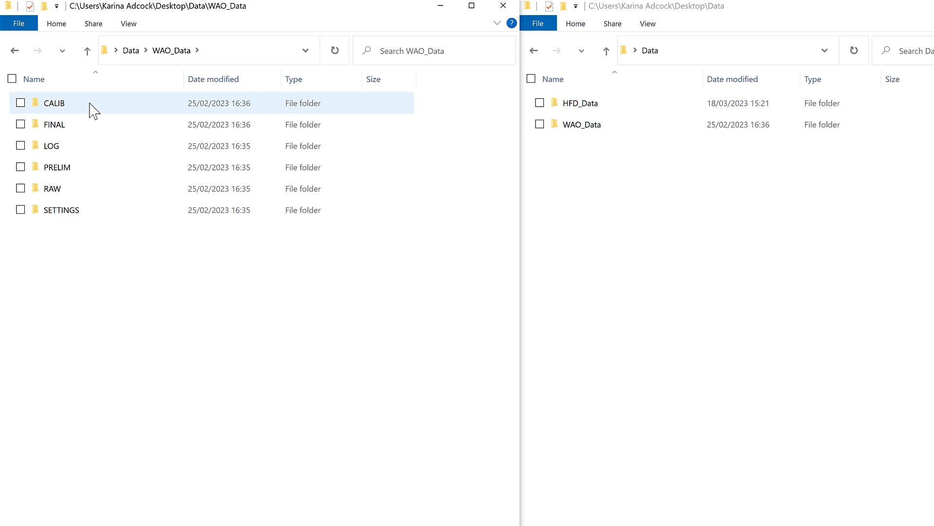
double_click(101, 131)
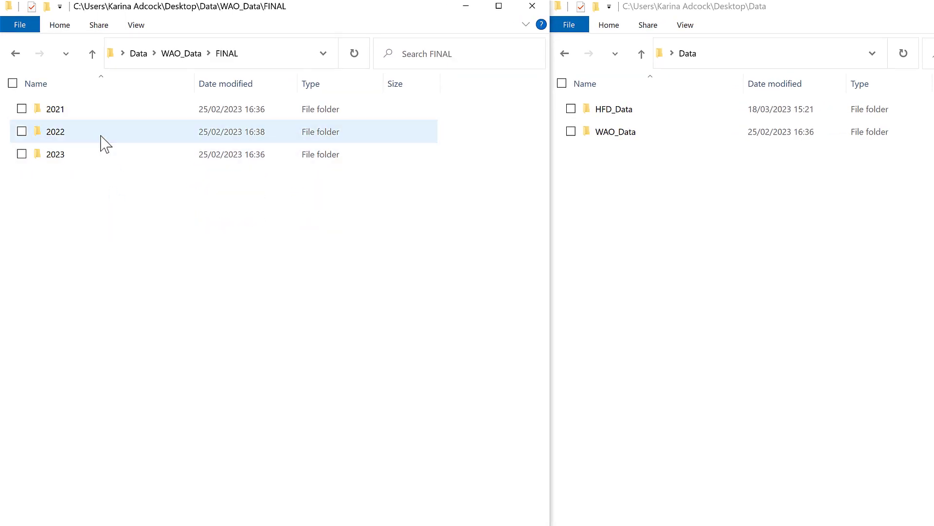
left_click(80, 131)
double_click(80, 135)
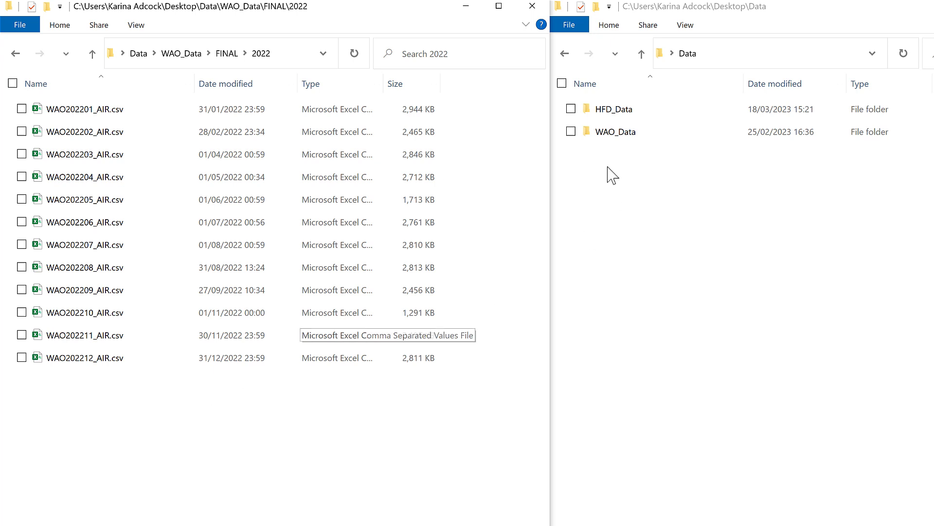
Step: Open HFD_Data in the right window and return the left window to WAO_Data
left_click(647, 111)
double_click(646, 111)
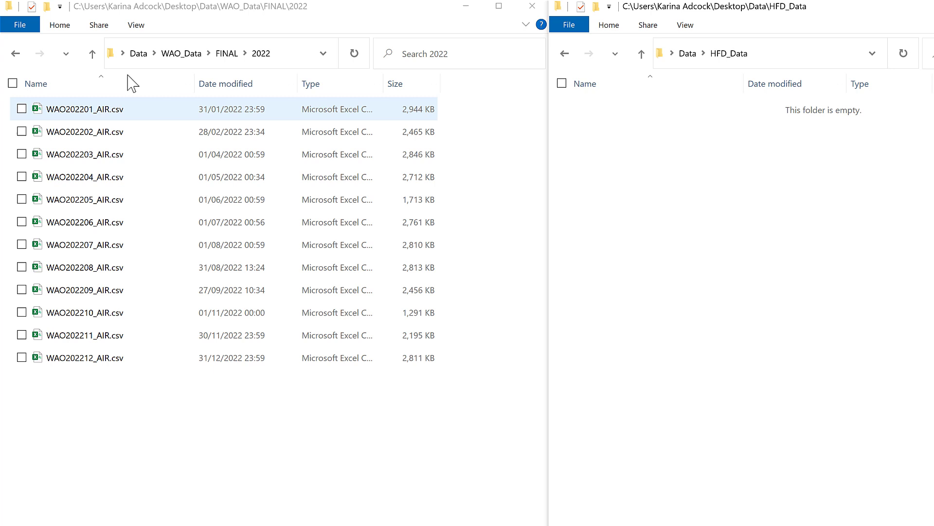
left_click(181, 54)
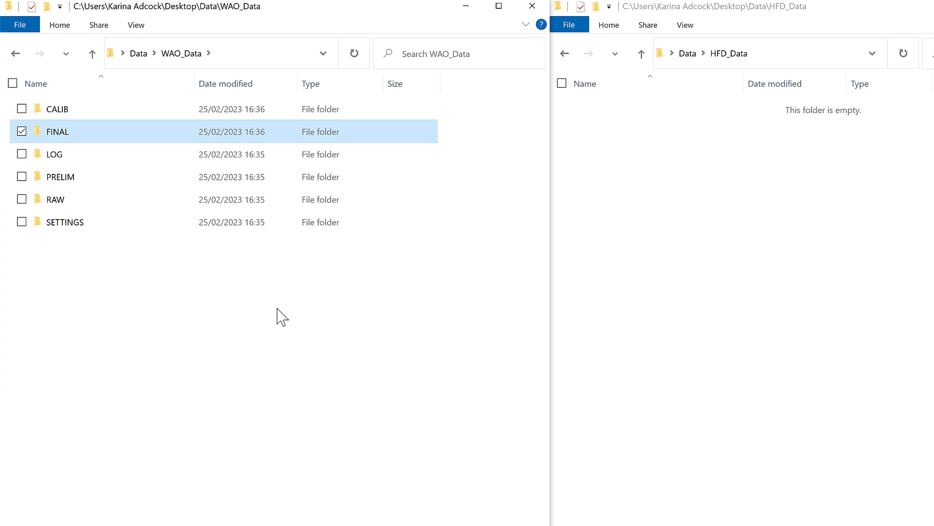
Step: Launch Command Prompt with cmd from the WAO_Data window's address bar
left_click(277, 54)
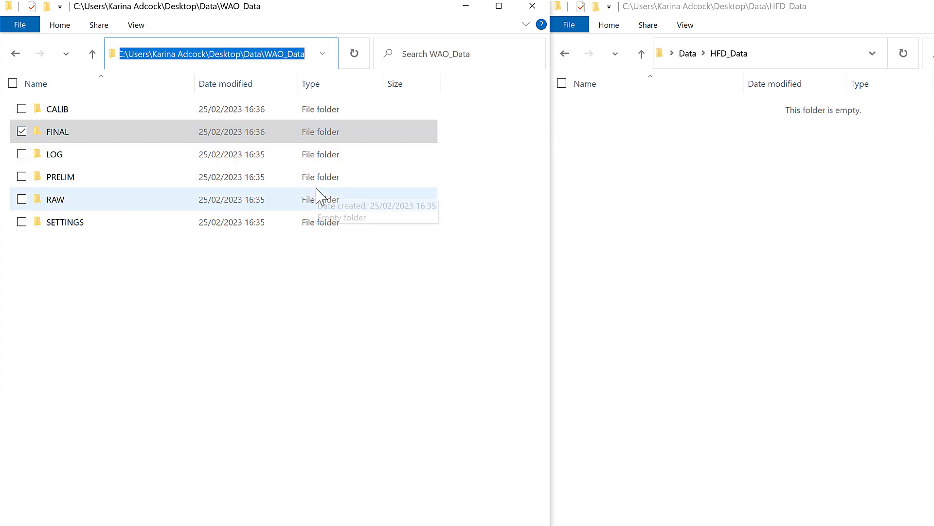
type("cmd")
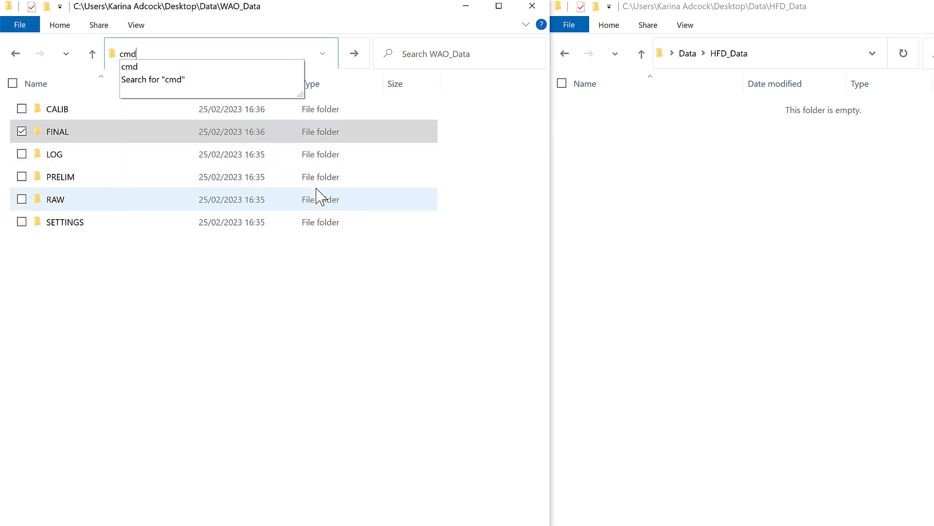
key("Return")
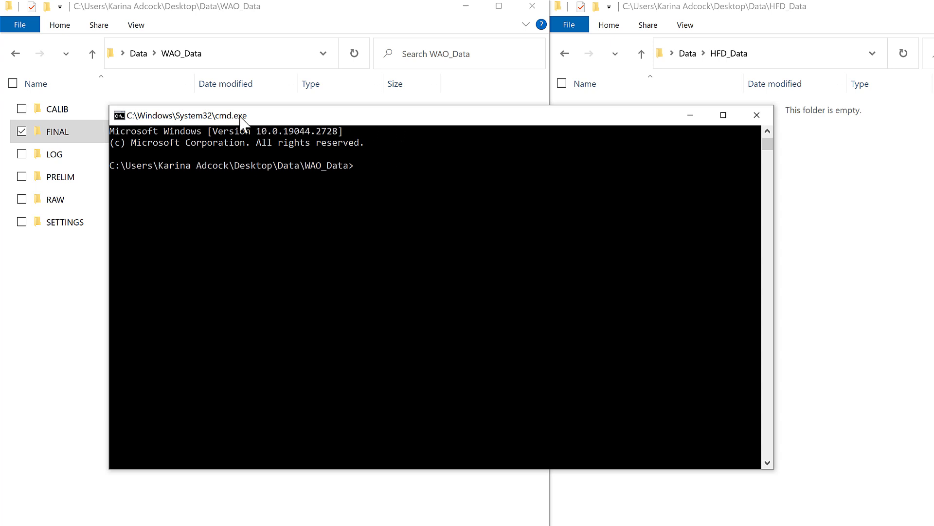
type("xcopy")
Step: Build the xcopy command by dragging in the WAO_Data and HFD_Data folder paths
mouse_move(183, 116)
left_mouse_down()
mouse_move(584, 110)
mouse_move(636, 145)
left_mouse_up()
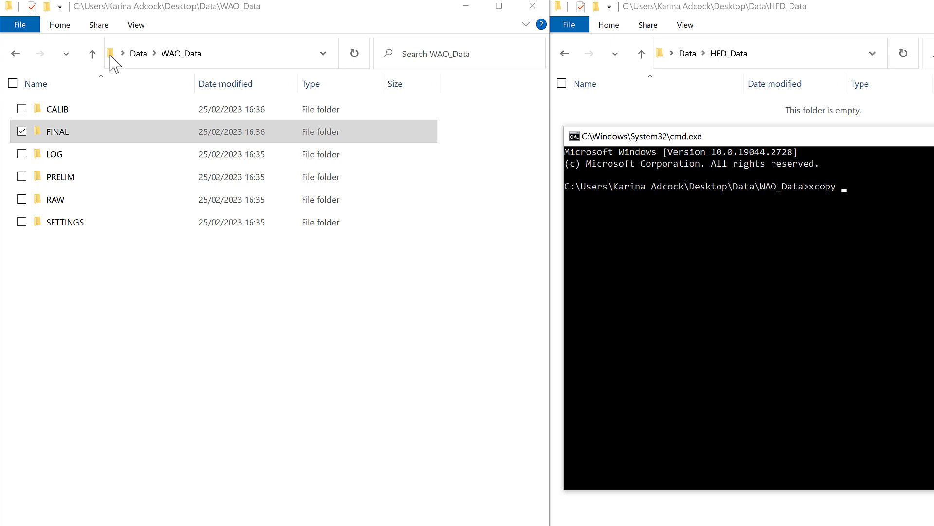
left_click_drag(111, 53, 848, 185)
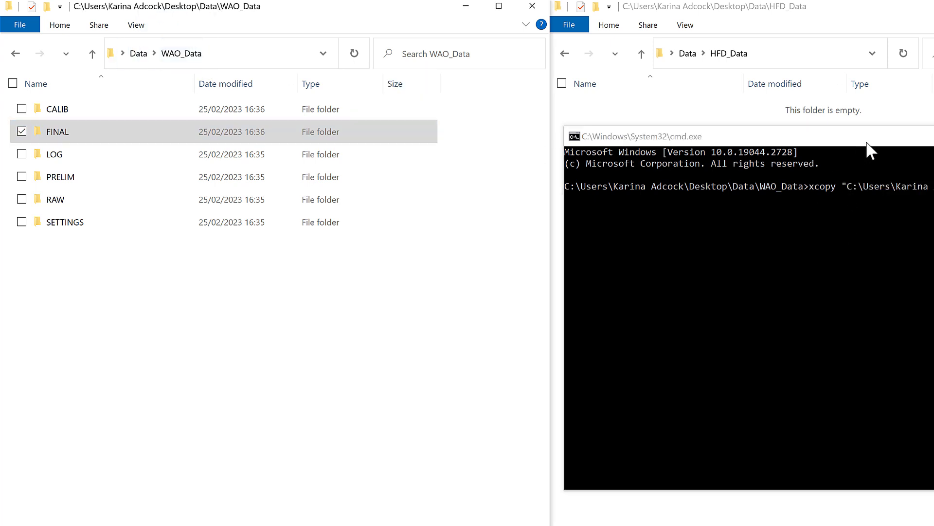
mouse_move(854, 137)
left_mouse_down()
mouse_move(349, 160)
mouse_move(222, 152)
left_mouse_up()
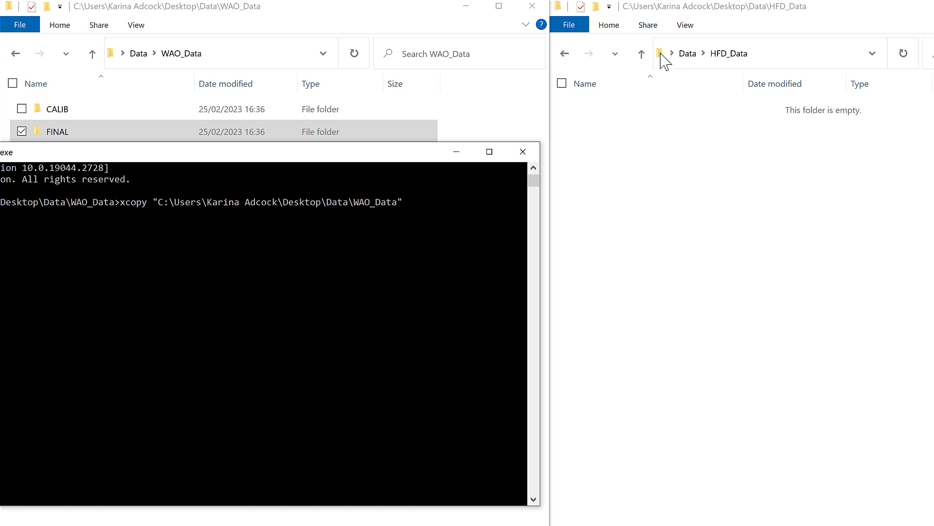
left_click_drag(661, 53, 439, 212)
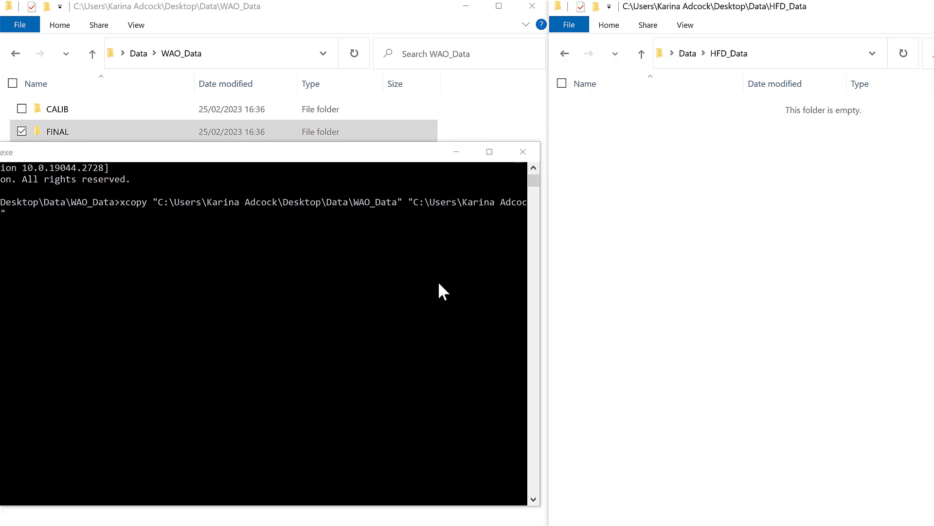
left_click_drag(445, 151, 677, 161)
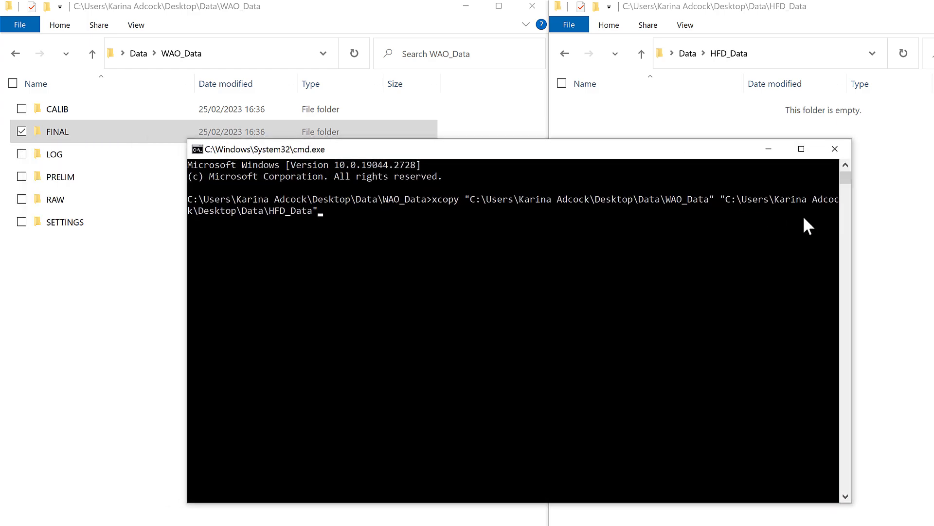
left_click_drag(847, 226, 731, 219)
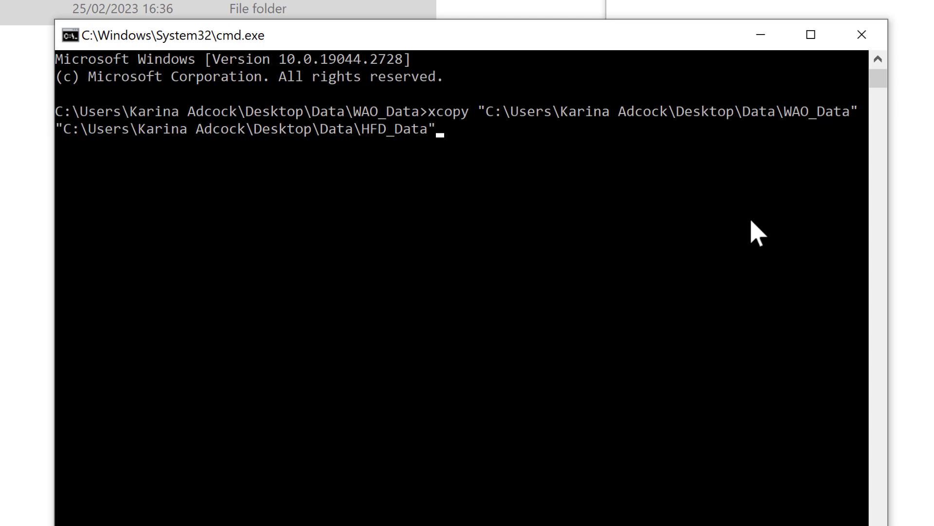
type(" /t")
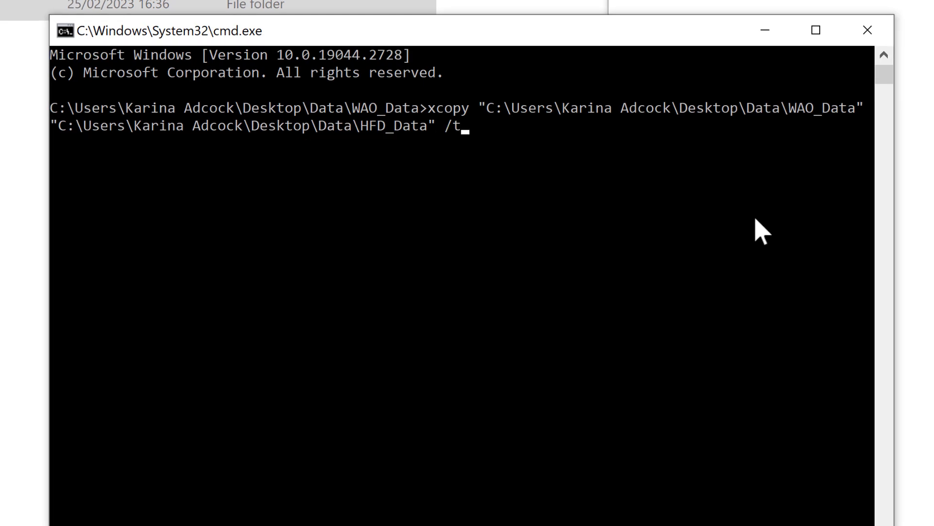
type(" /e")
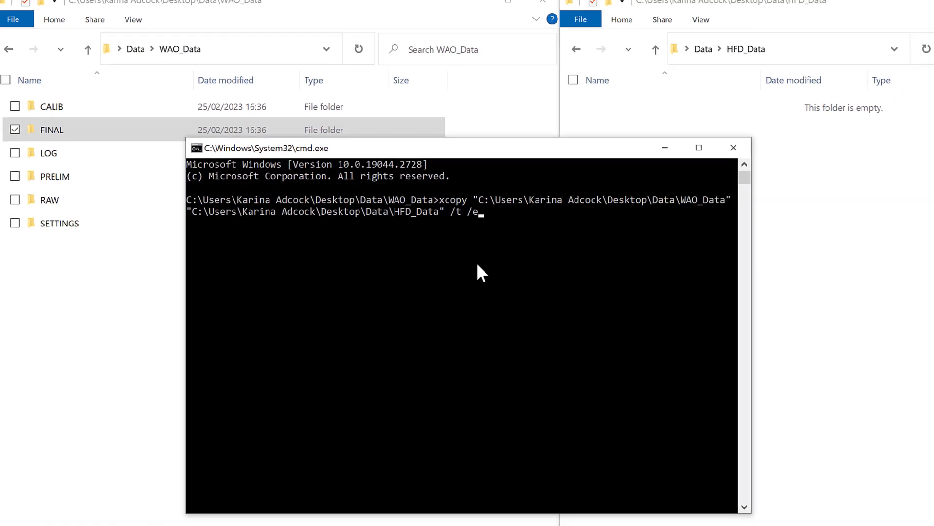
Step: Run the xcopy command and confirm HFD_Data\FINAL\2022 exists with no files
key("Return")
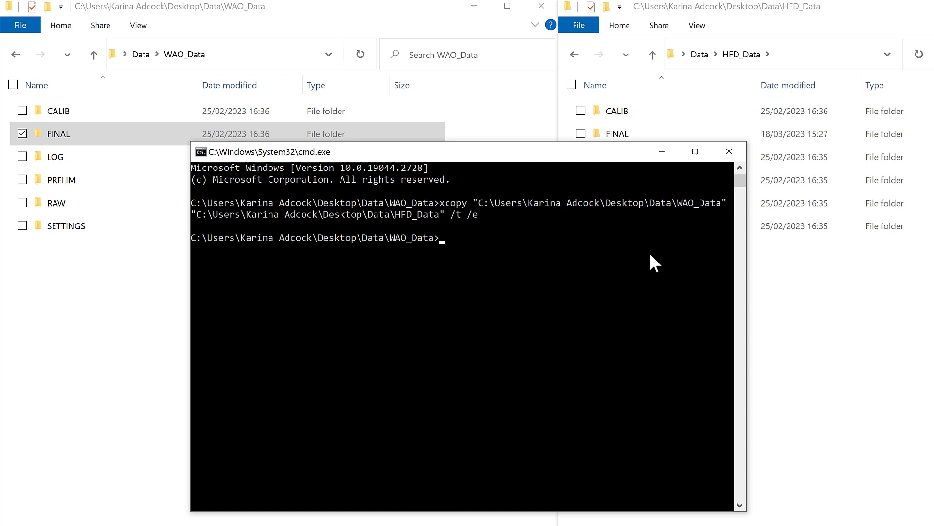
left_click(721, 13)
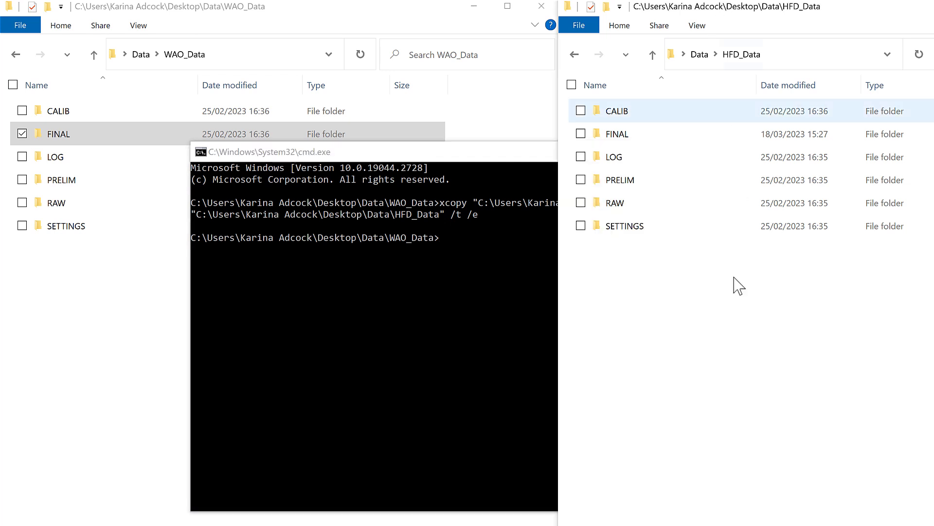
double_click(645, 135)
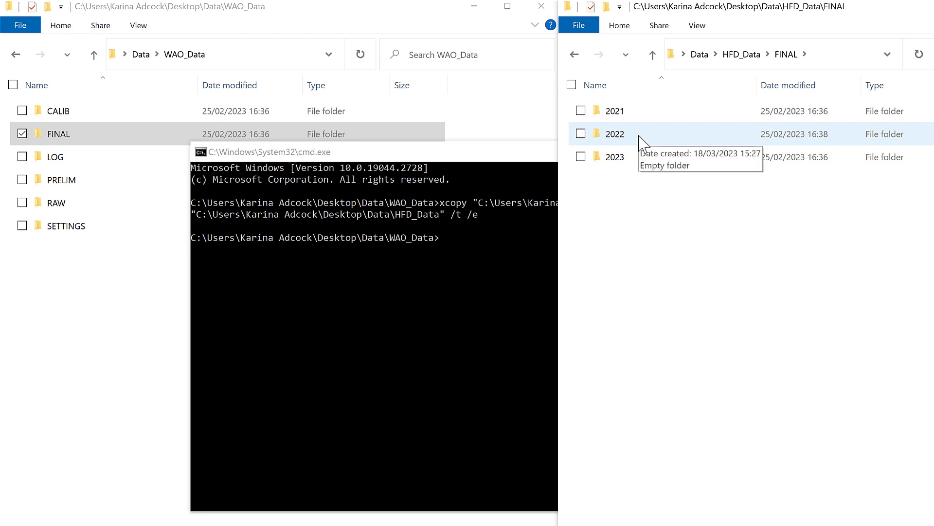
double_click(644, 139)
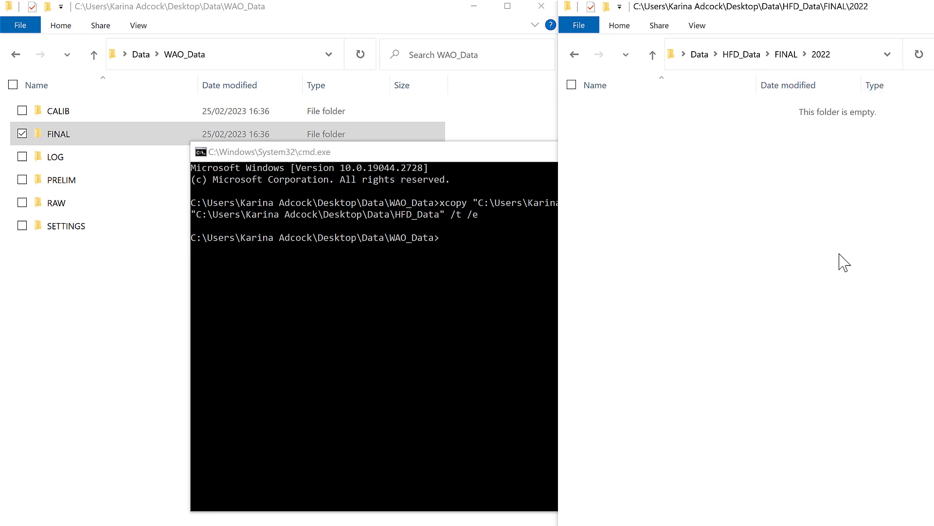
left_click(493, 157)
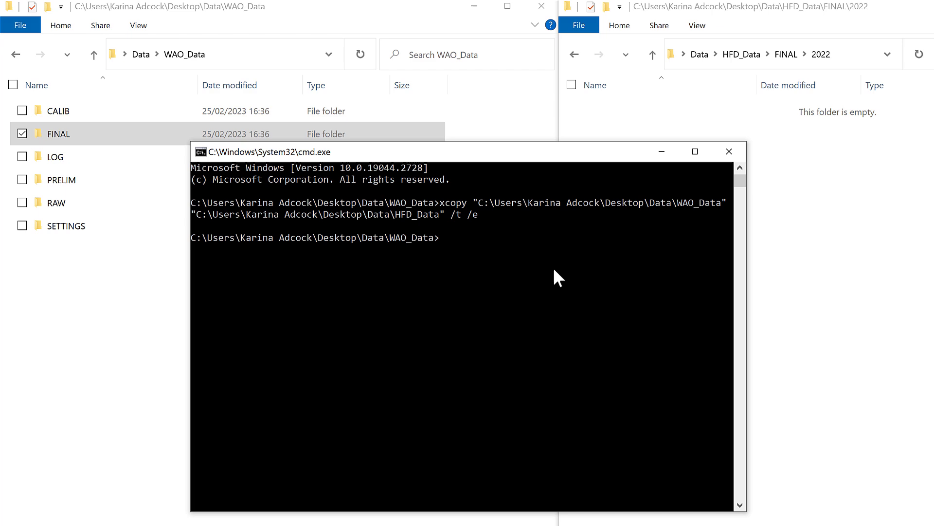